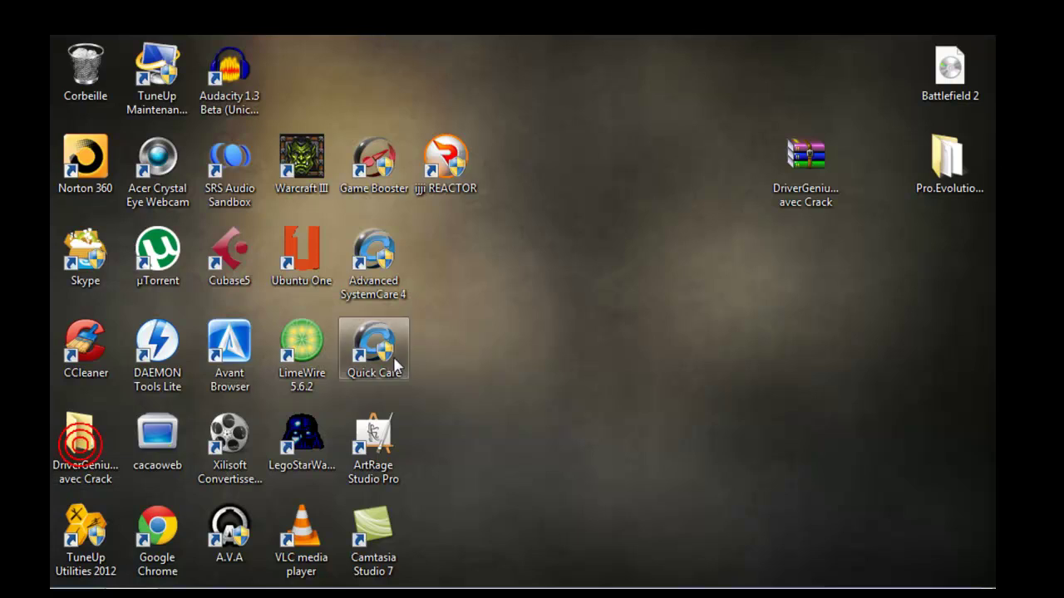
# - Move the DriverGeniusPro10 avec Crack archive beside Battlefield 2 and the extracted folder of the same name to a free desktop spot
pyautogui.moveTo(796, 183); pyautogui.dragTo(873, 85)
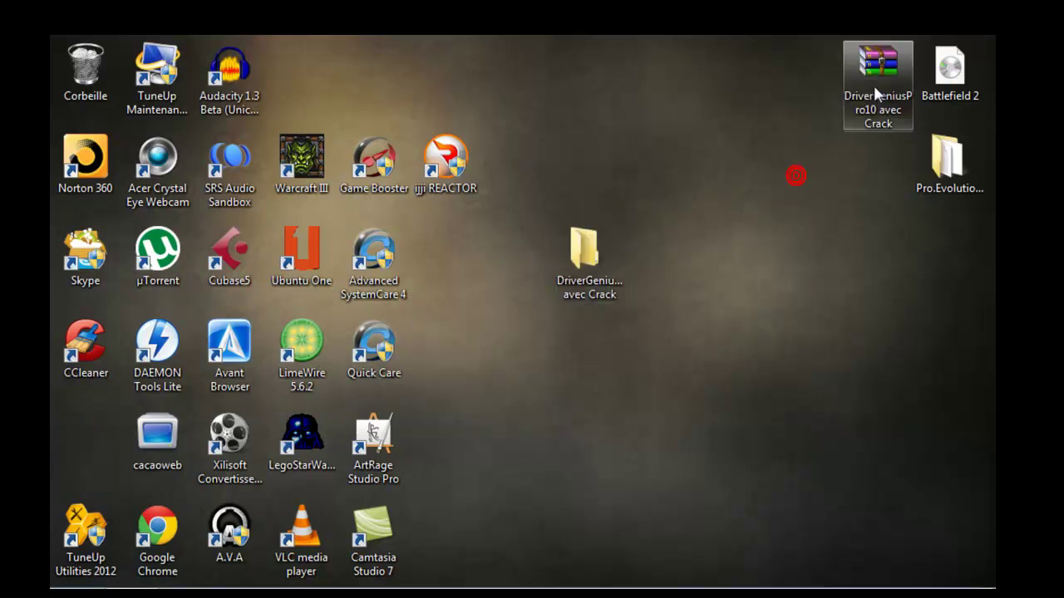
pyautogui.click(617, 247)
pyautogui.moveTo(699, 212); pyautogui.dragTo(699, 213)
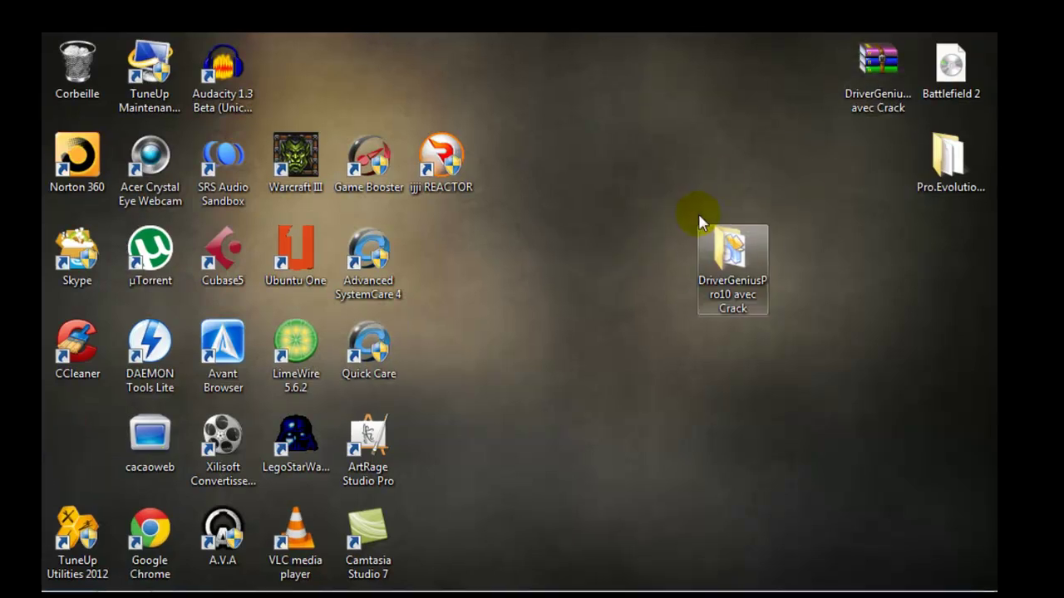
# - Open the DriverGeniusPro10 avec Crack folder and start the DriverGeniusPro10 installer with Français as the setup language
pyautogui.doubleClick(746, 277)
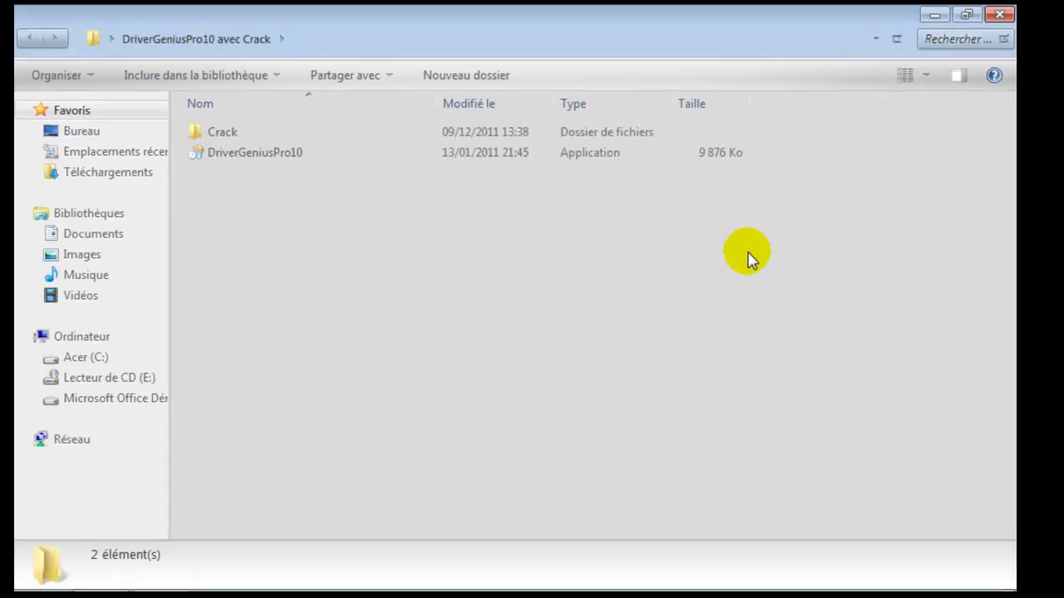
pyautogui.click(217, 153)
pyautogui.click(257, 133)
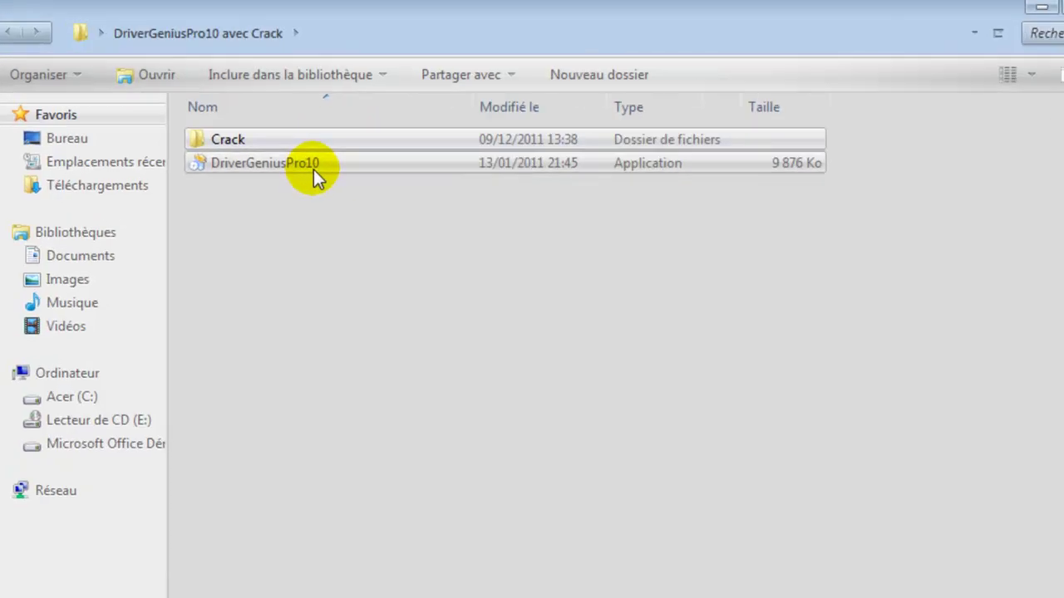
pyautogui.doubleClick(313, 170)
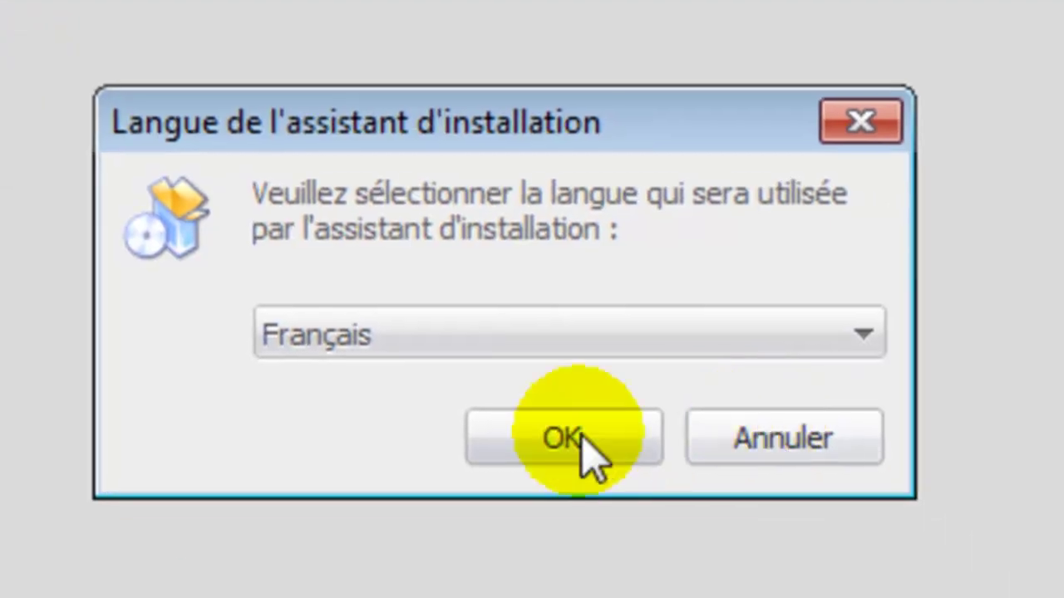
pyautogui.click(572, 453)
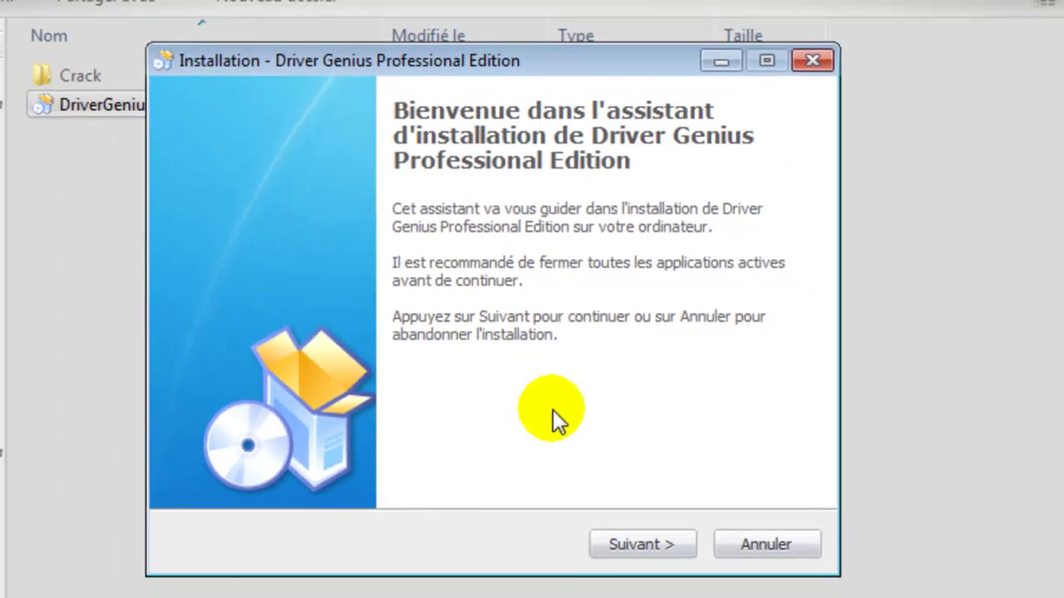
# - Accept the licence agreement and install Driver Genius Professional Edition in C:\Program Files\Driver-Soft\DriverGenius
pyautogui.click(659, 540)
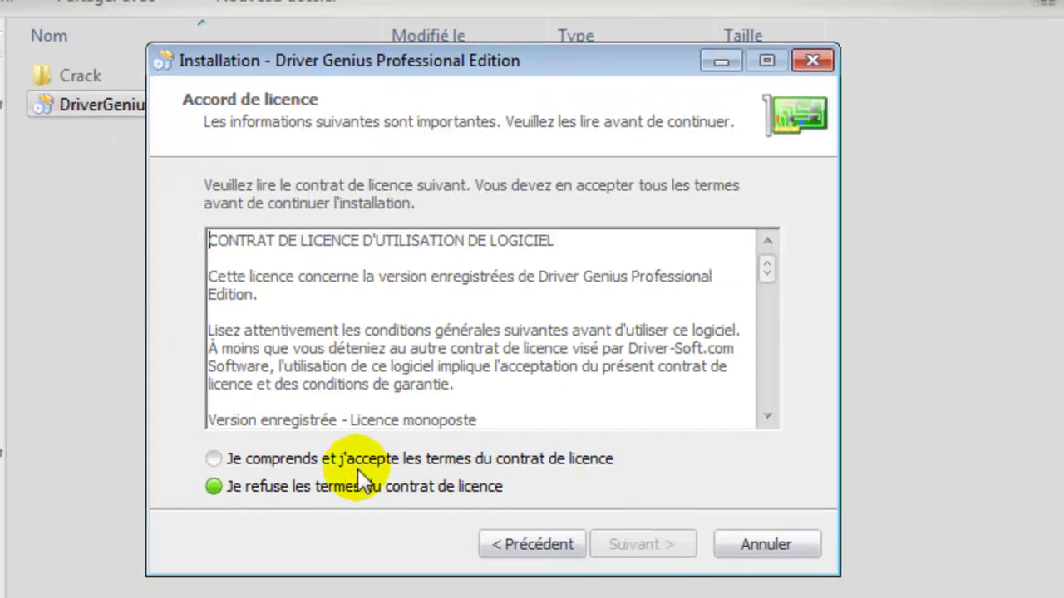
pyautogui.click(412, 459)
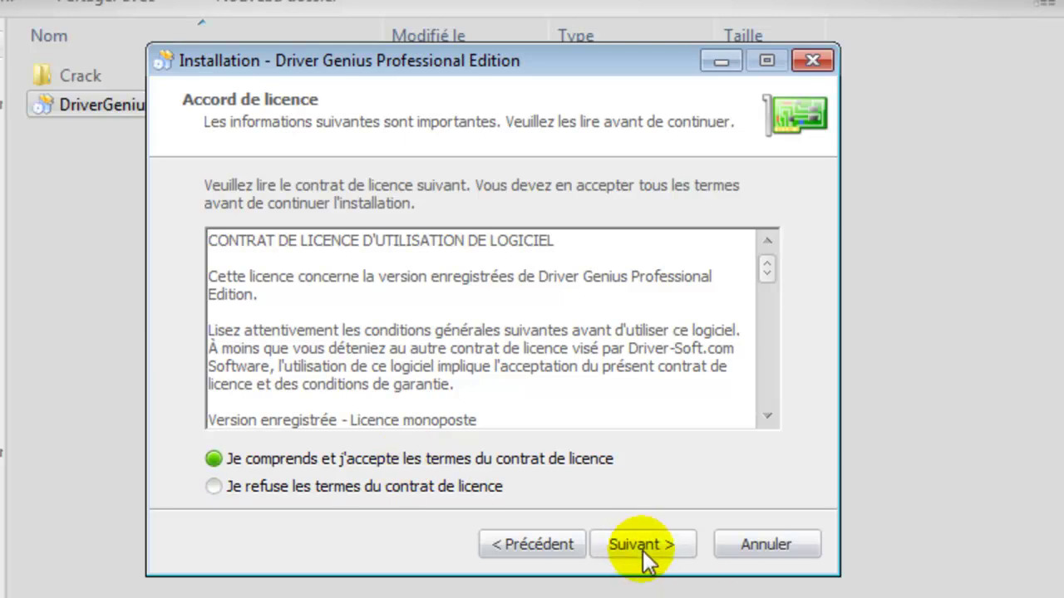
pyautogui.click(642, 544)
pyautogui.click(642, 544)
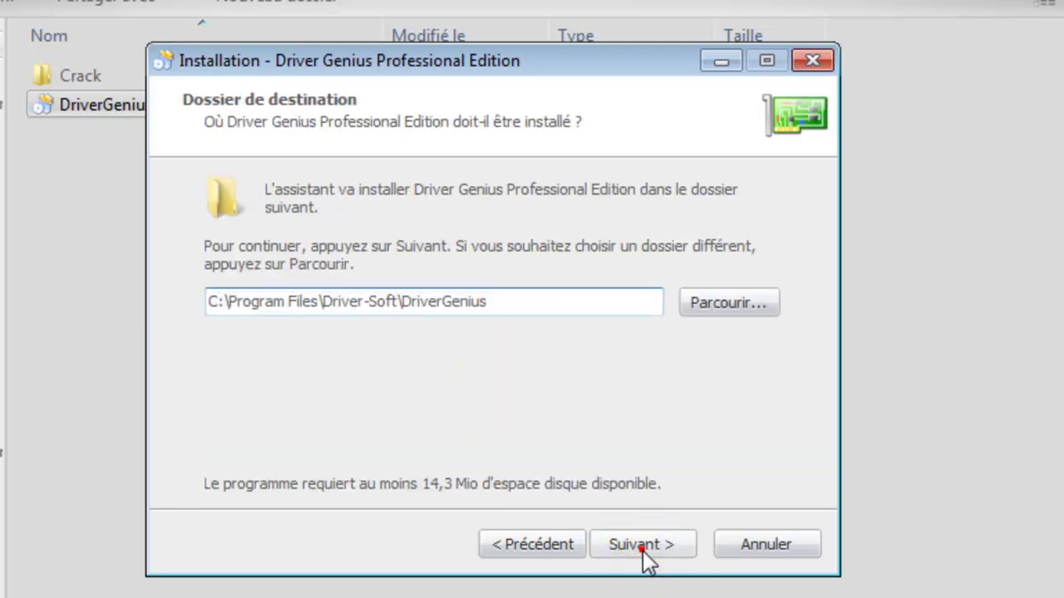
pyautogui.click(642, 546)
pyautogui.click(642, 546)
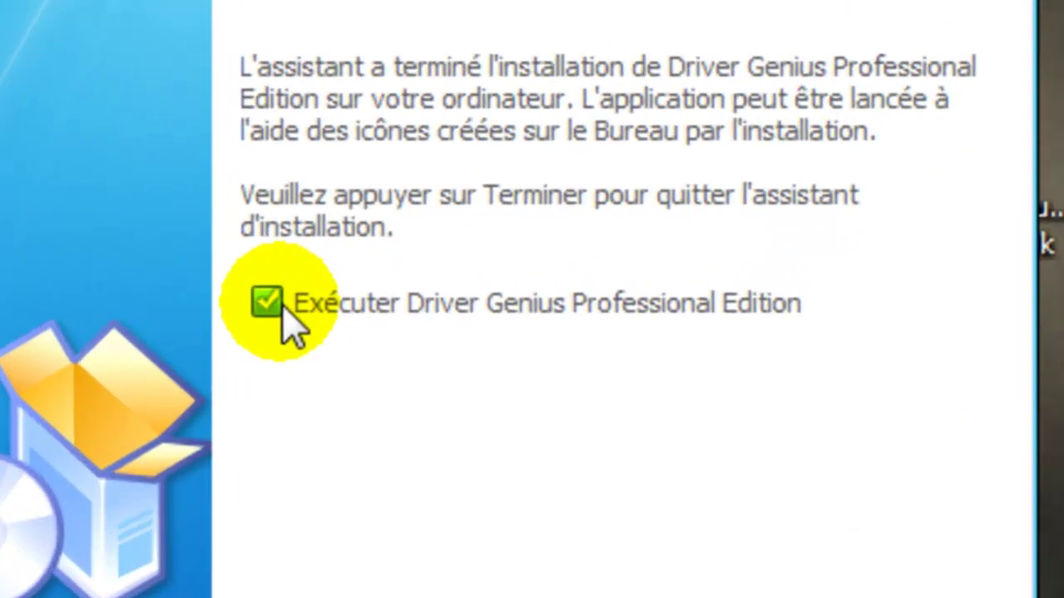
# - Finish the installation wizard with the option to run Driver Genius Professional Edition turned off
pyautogui.click(273, 304)
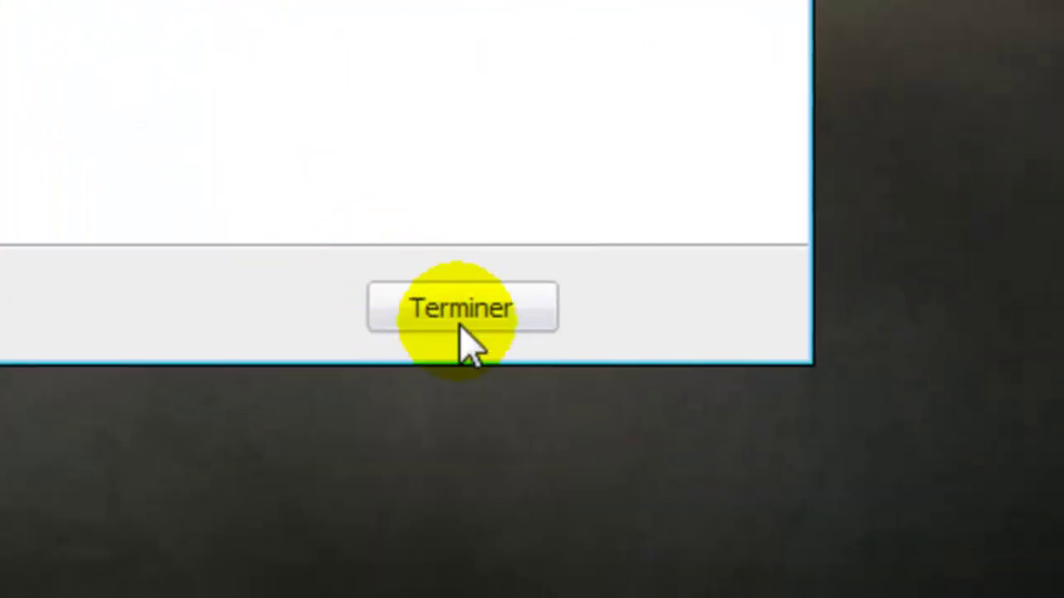
pyautogui.click(463, 336)
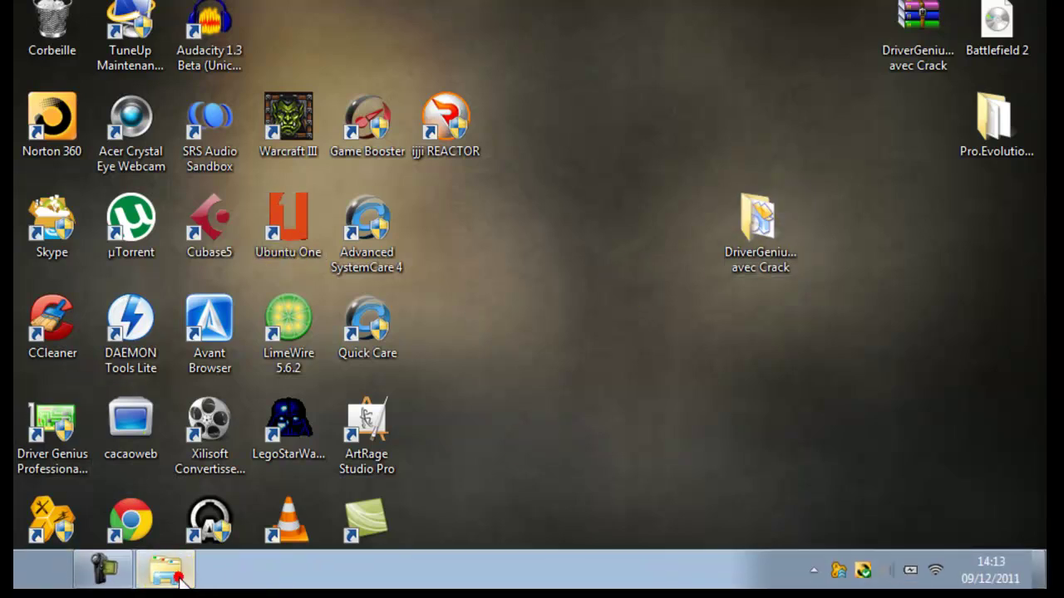
# - Copy the DriverGenius and Register files from the Crack subfolder and close the folder window
pyautogui.click(166, 574)
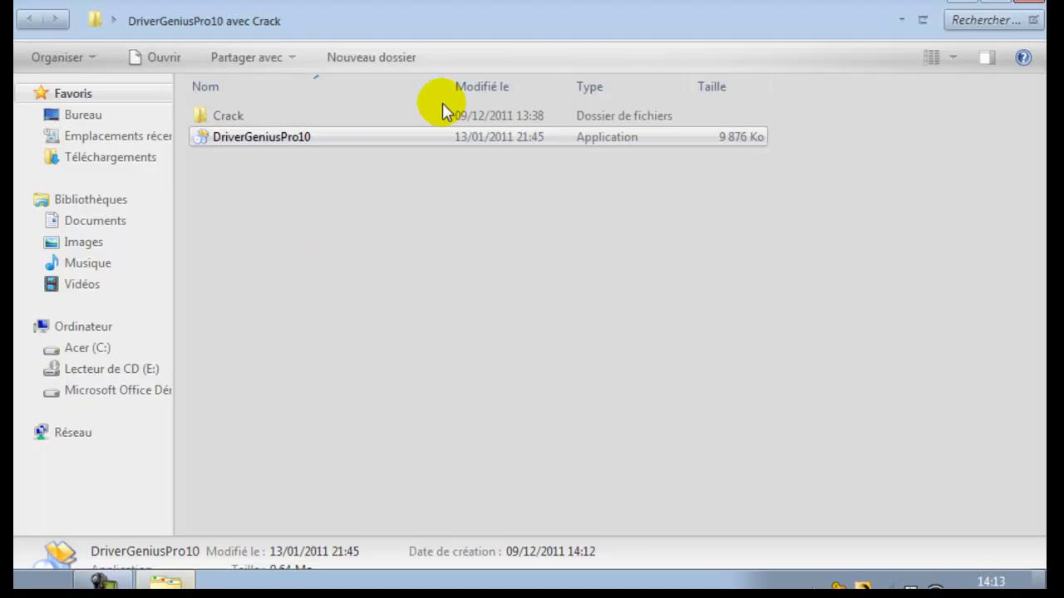
pyautogui.doubleClick(227, 110)
pyautogui.moveTo(466, 7); pyautogui.dragTo(391, 4)
pyautogui.moveTo(354, 211); pyautogui.dragTo(411, 132)
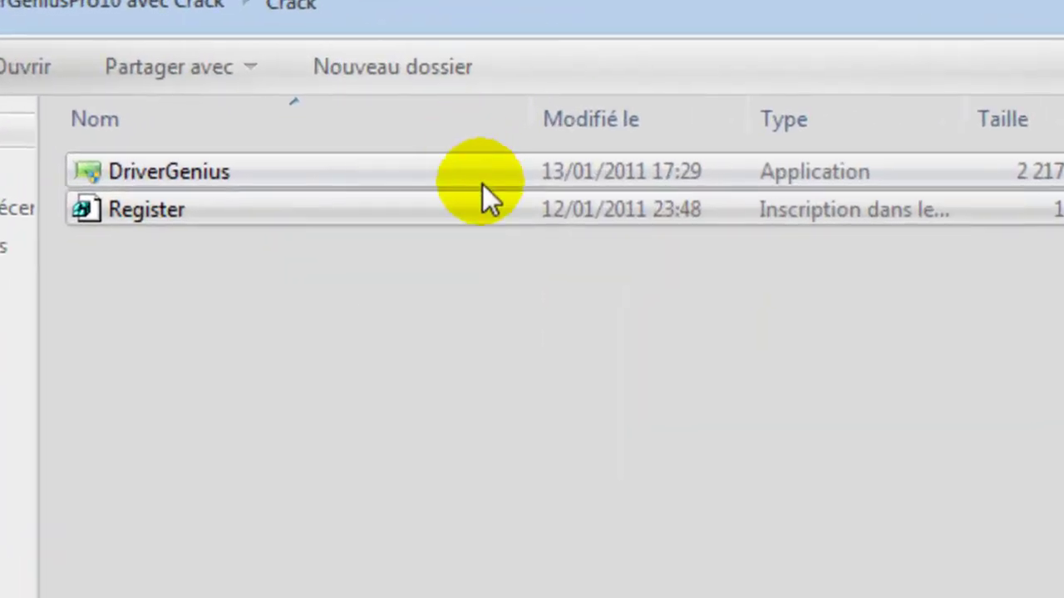
pyautogui.rightClick(488, 177)
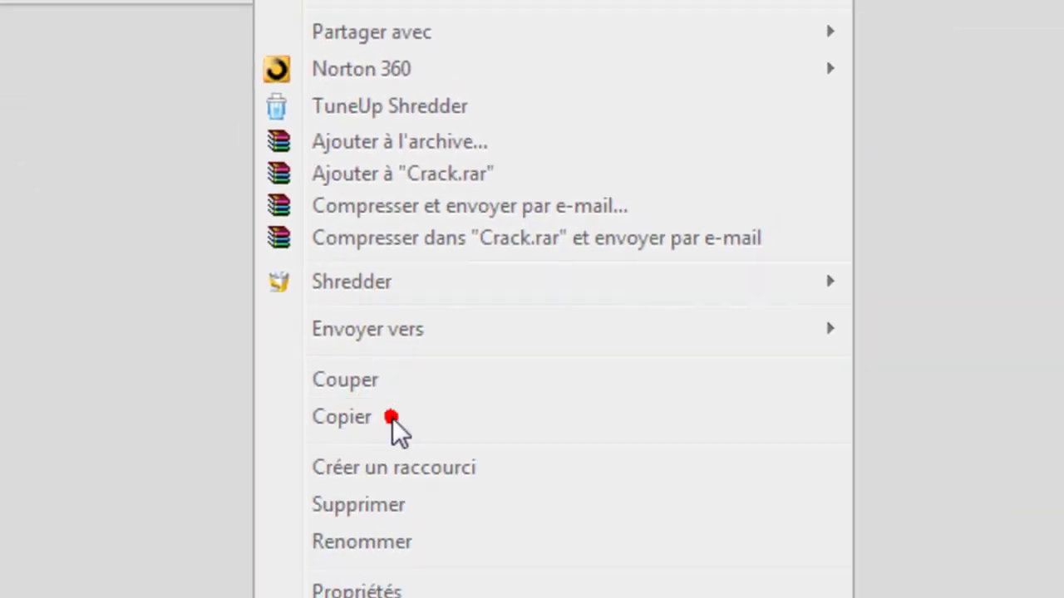
pyautogui.click(392, 418)
pyautogui.click(1030, 7)
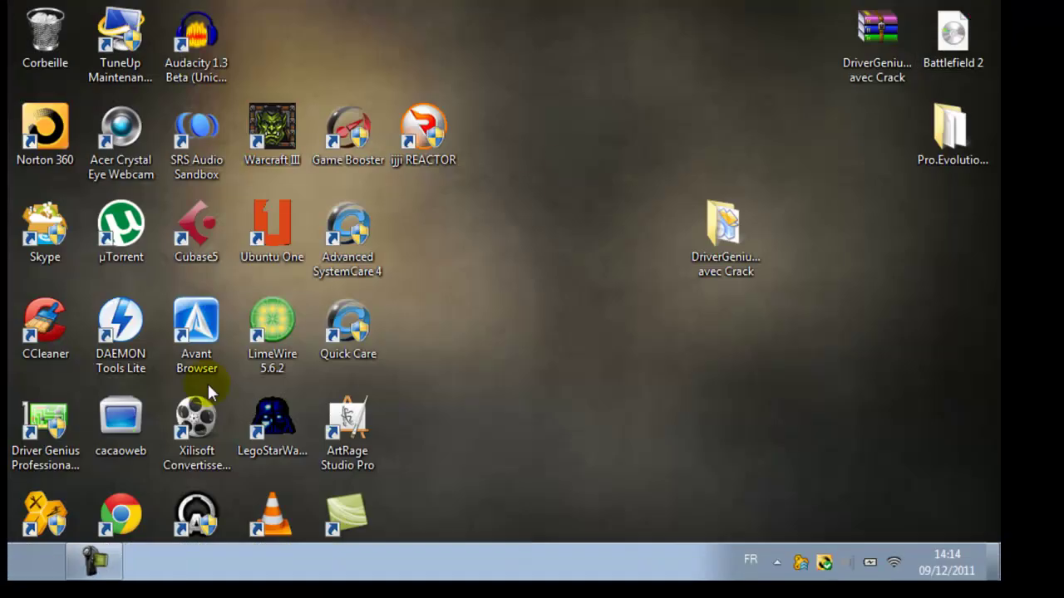
# - Open the file location of the Driver Genius Professional Edition desktop shortcut
pyautogui.click(45, 419)
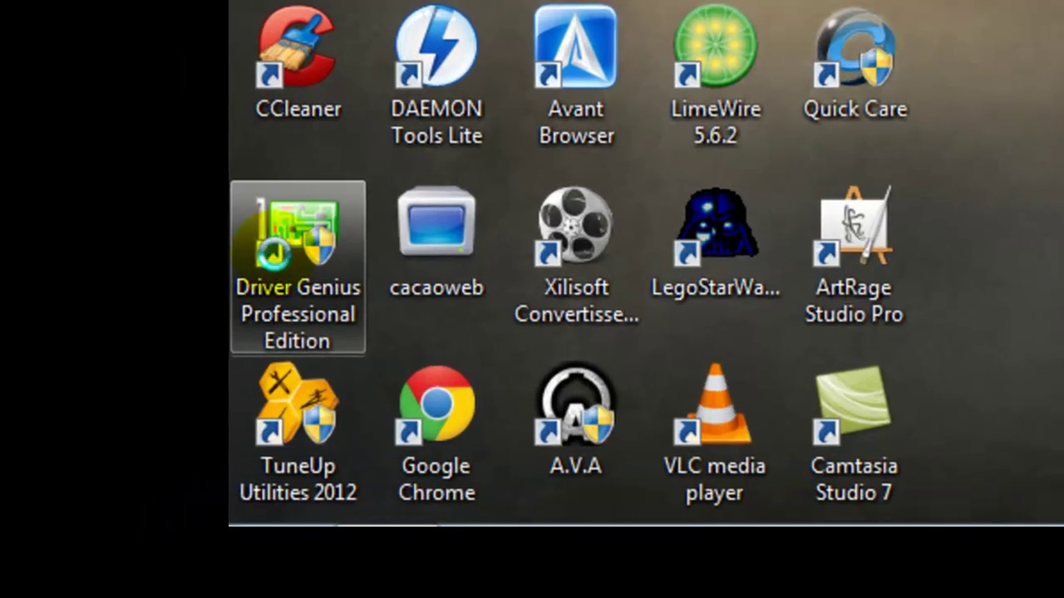
pyautogui.rightClick(274, 301)
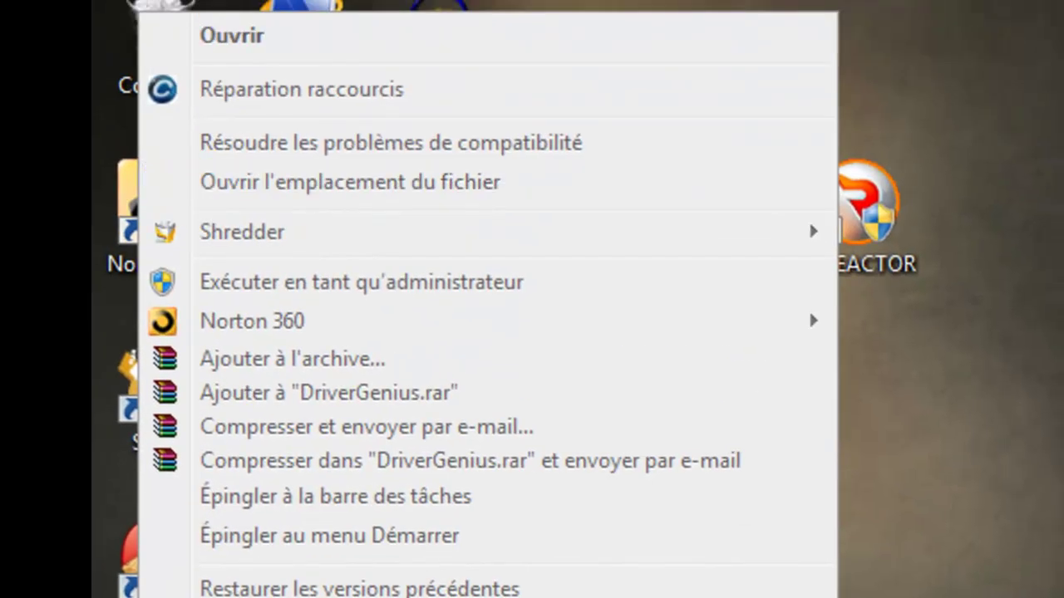
pyautogui.click(438, 191)
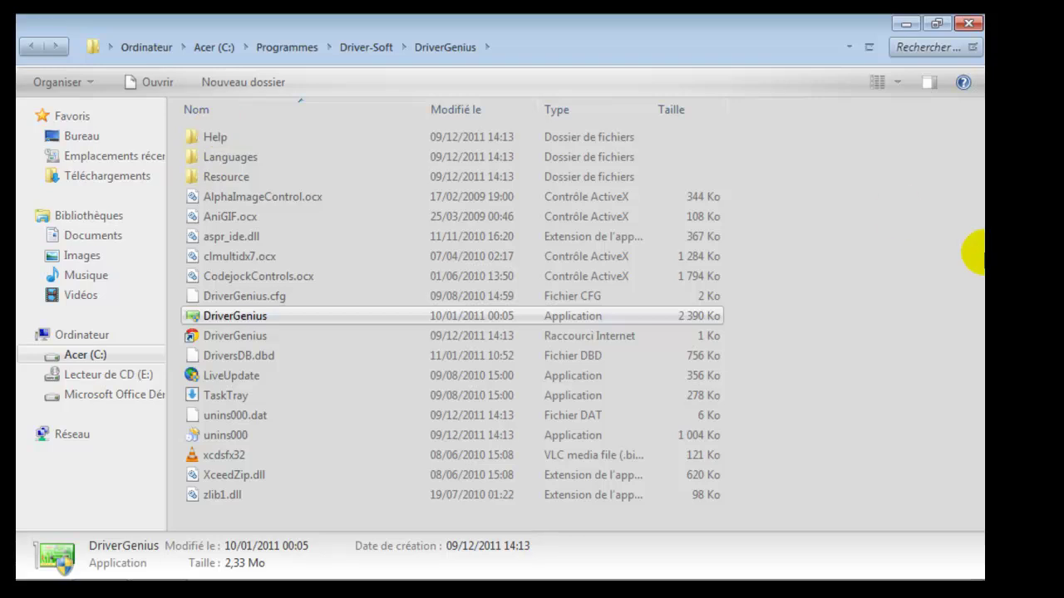
# - Paste the copied files into the DriverGenius program folder, replacing DriverGenius.exe with administrator rights, and close the folder
pyautogui.click(864, 300)
pyautogui.rightClick(864, 297)
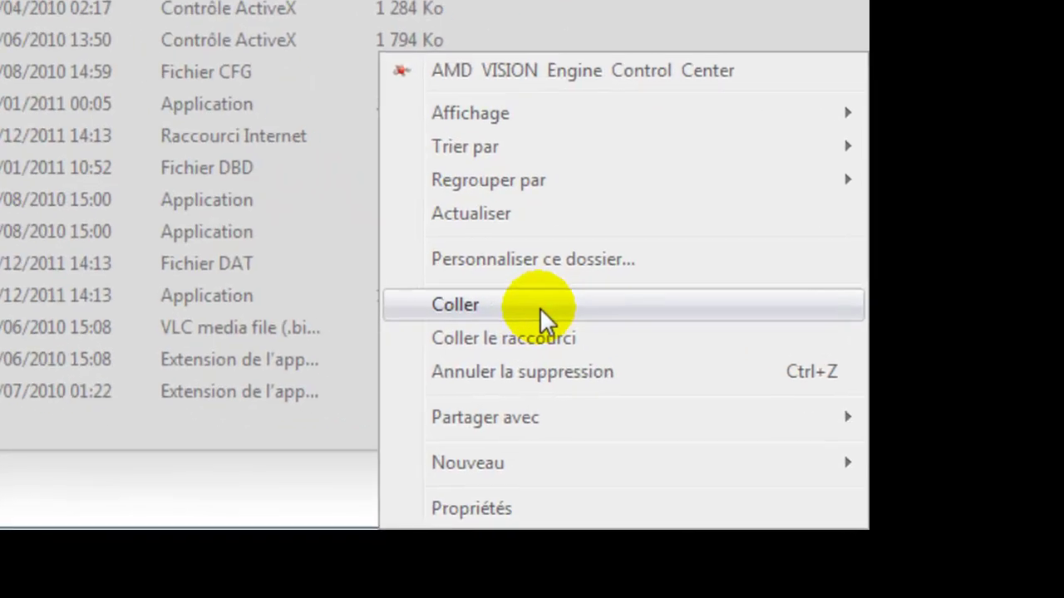
pyautogui.click(620, 303)
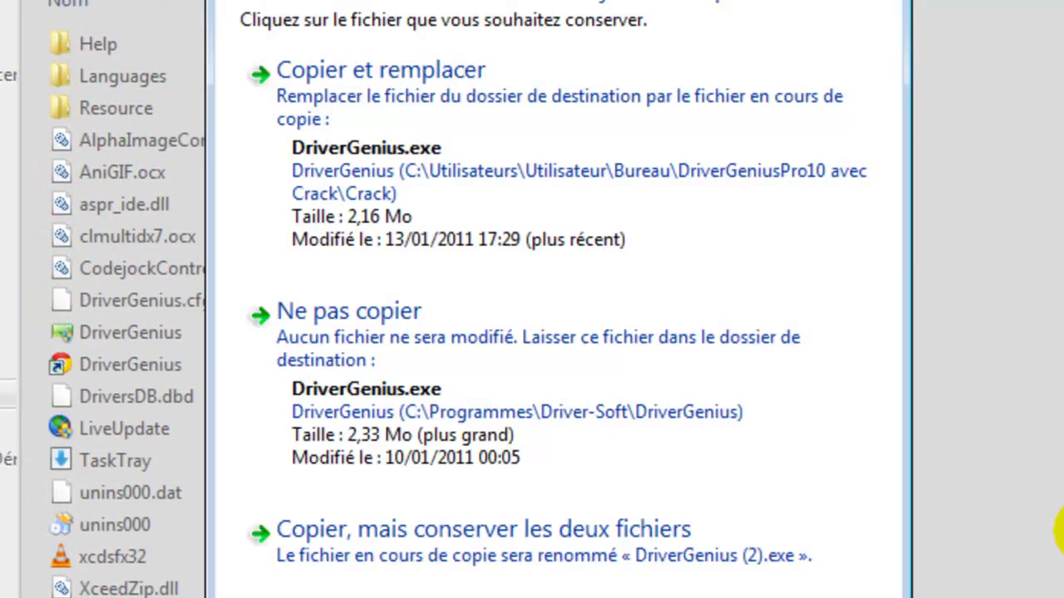
pyautogui.click(570, 141)
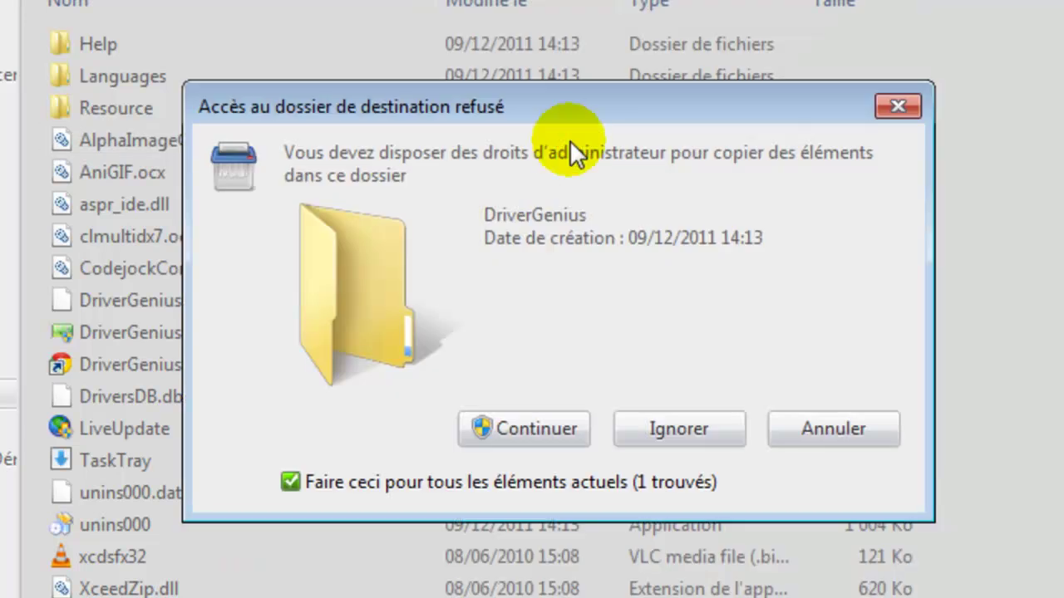
pyautogui.click(568, 427)
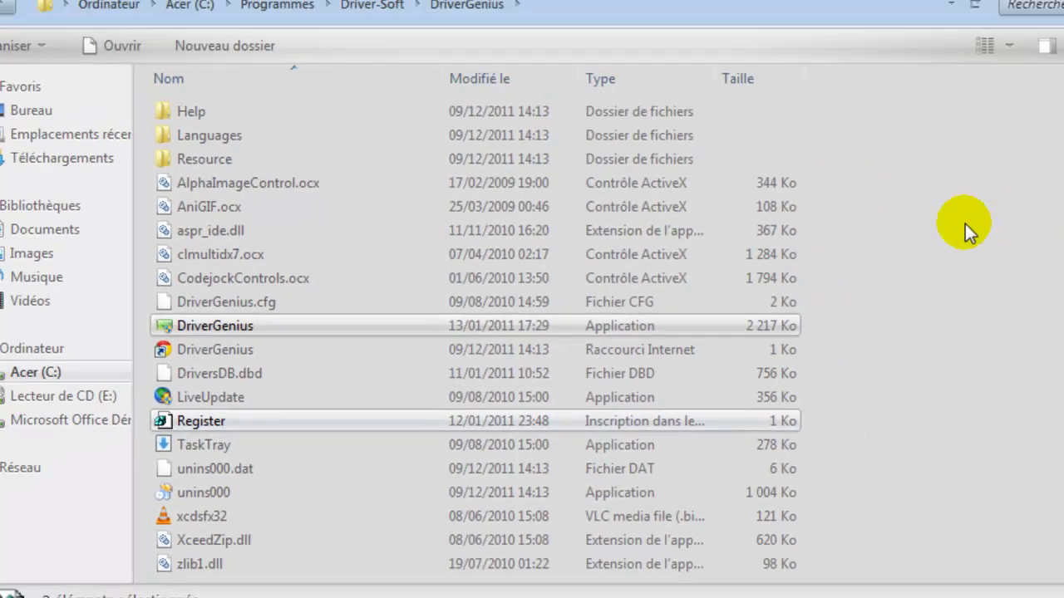
pyautogui.click(965, 223)
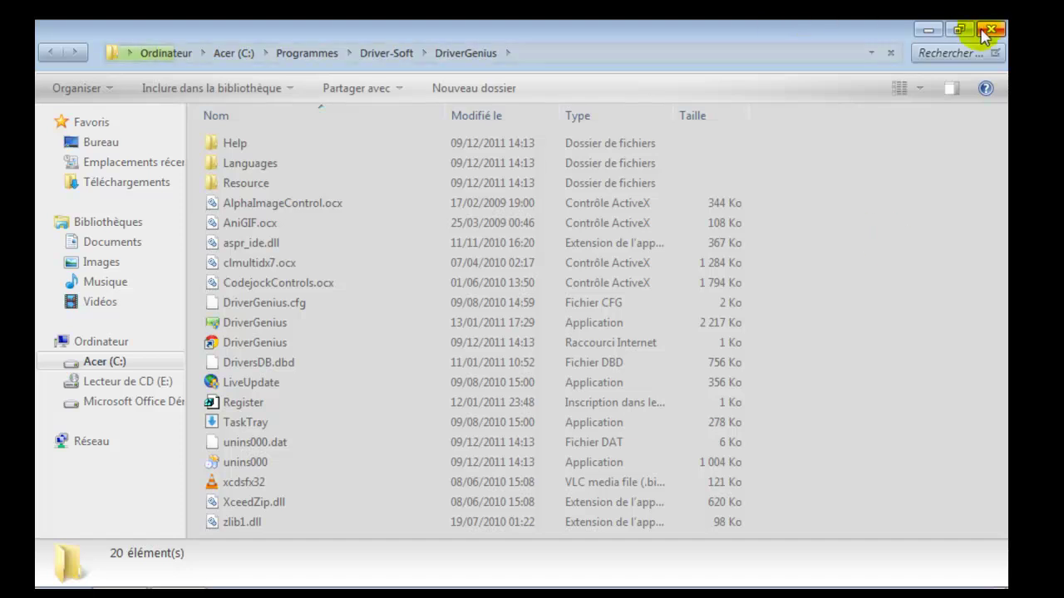
pyautogui.click(988, 31)
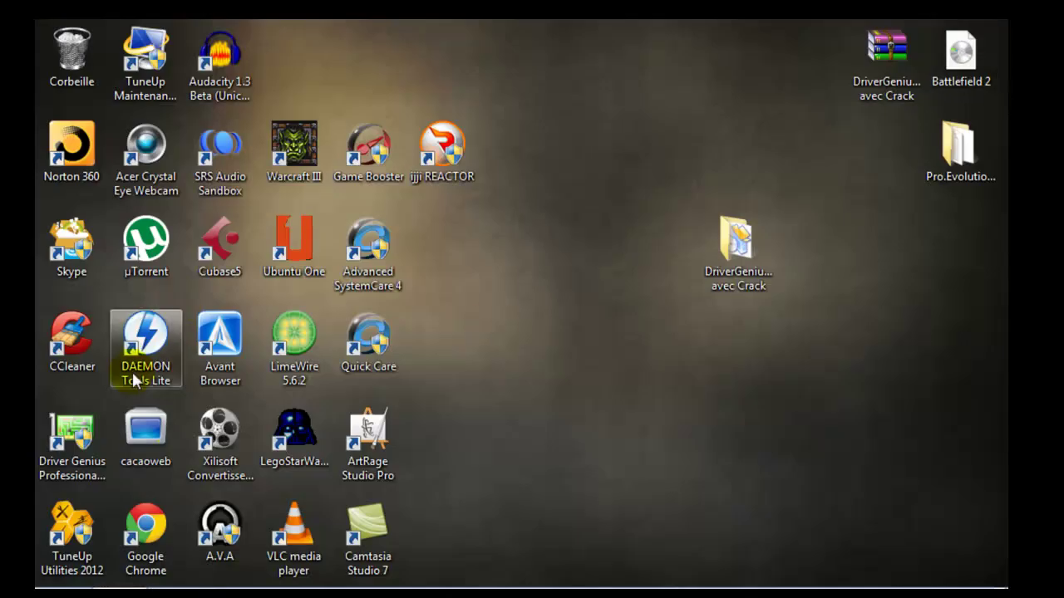
# - Launch Driver Genius Professional Edition without updating the driver database or starting the scan, and maximize its window
pyautogui.doubleClick(76, 449)
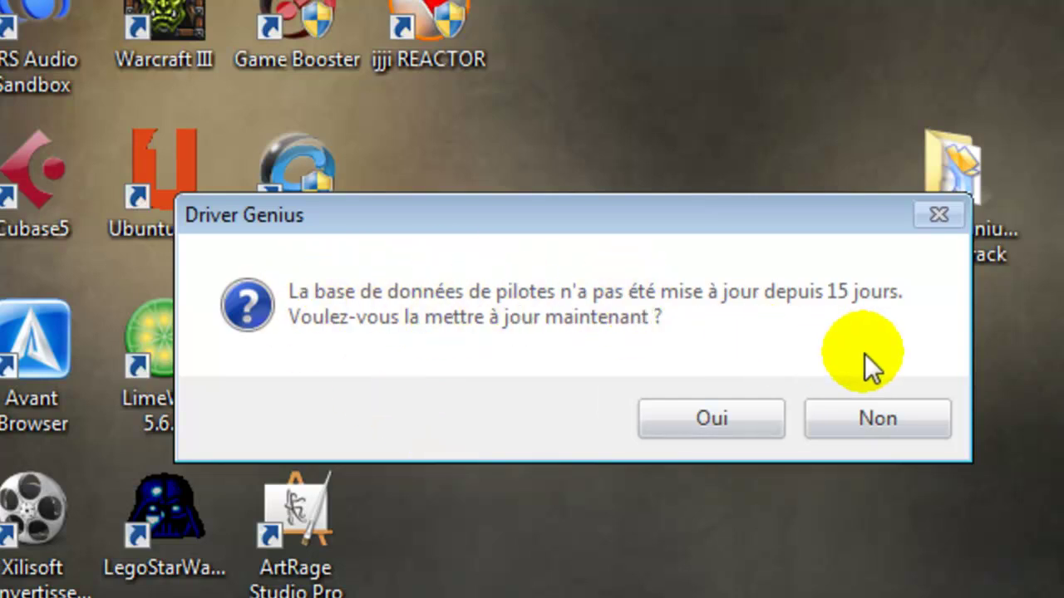
pyautogui.click(907, 420)
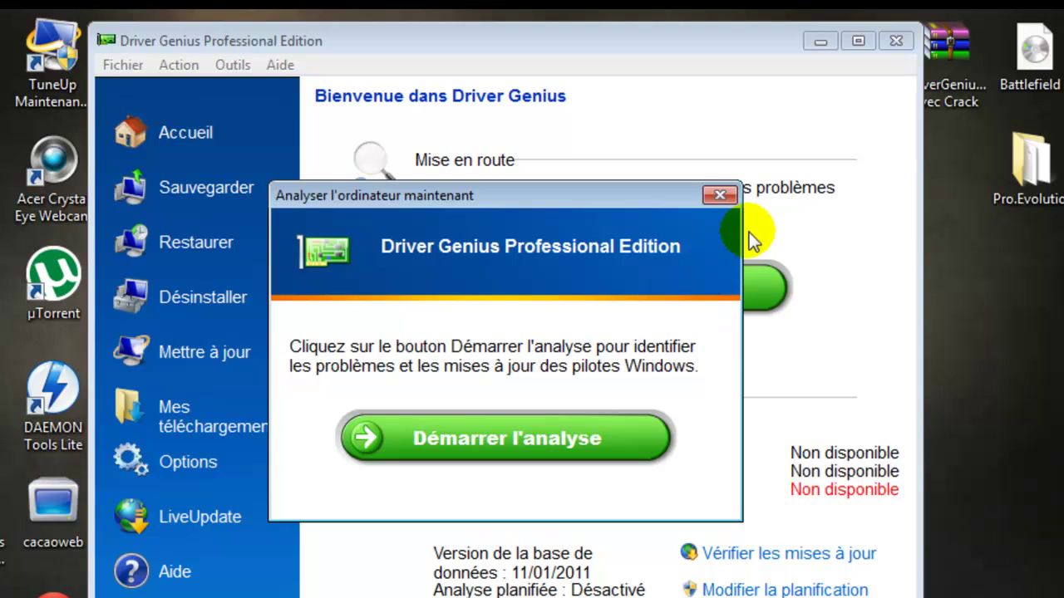
pyautogui.click(711, 197)
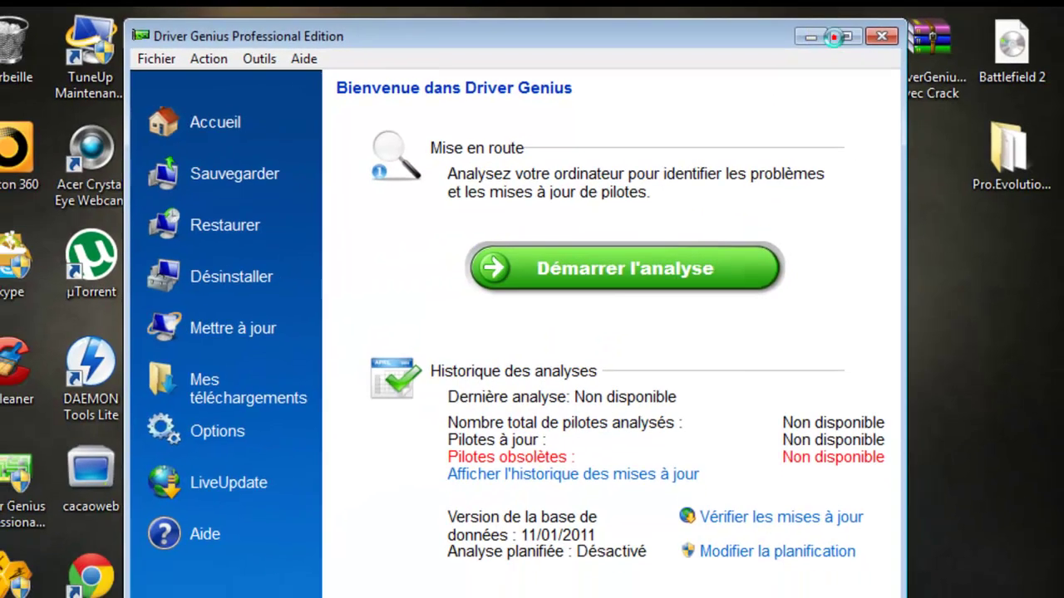
pyautogui.click(856, 43)
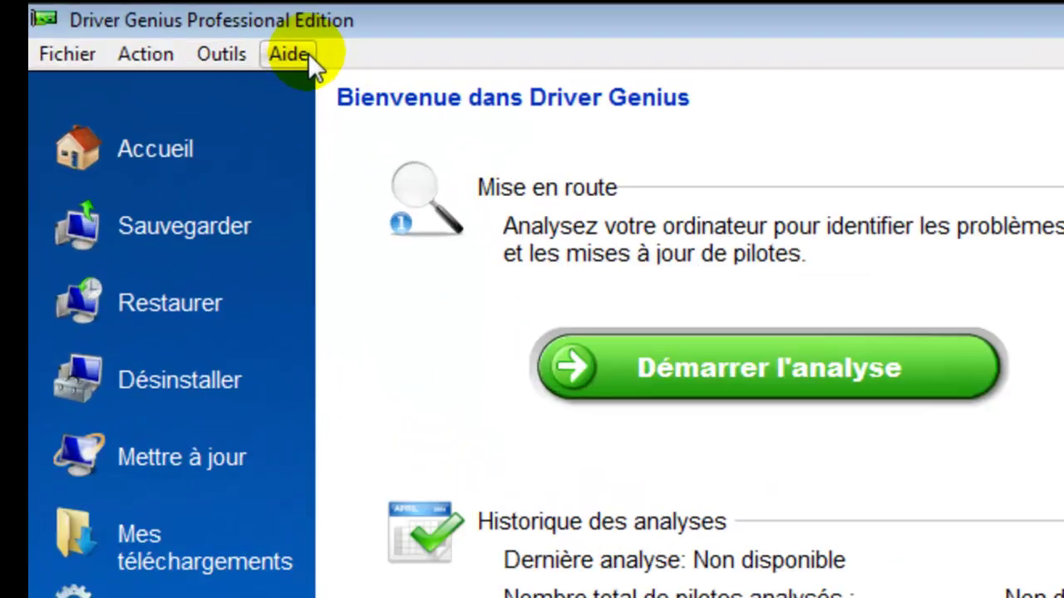
# - Check the version and licence holder in the program's À propos de information, then close it
pyautogui.click(194, 36)
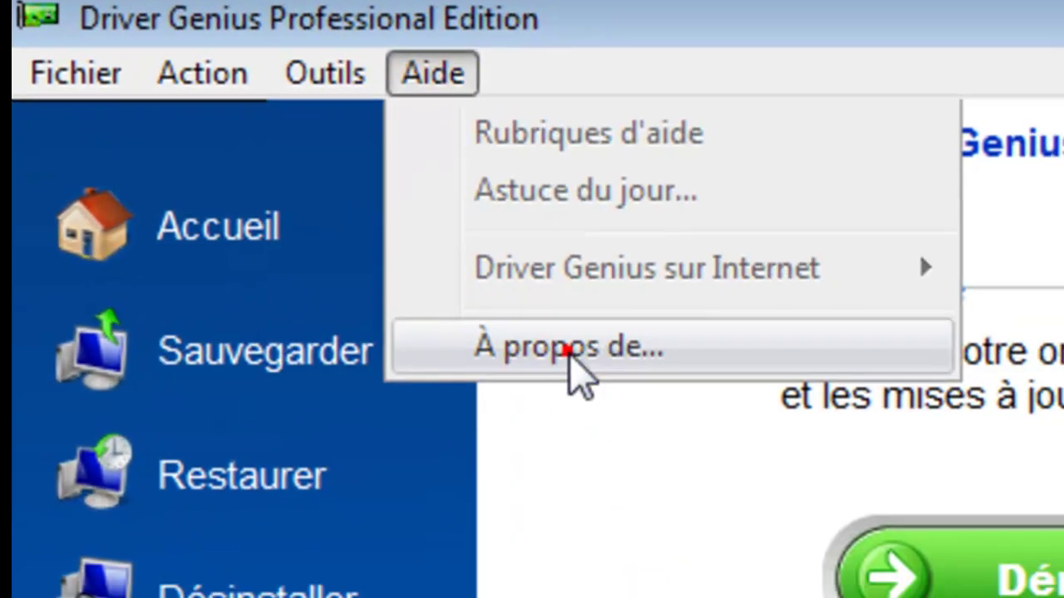
pyautogui.click(600, 371)
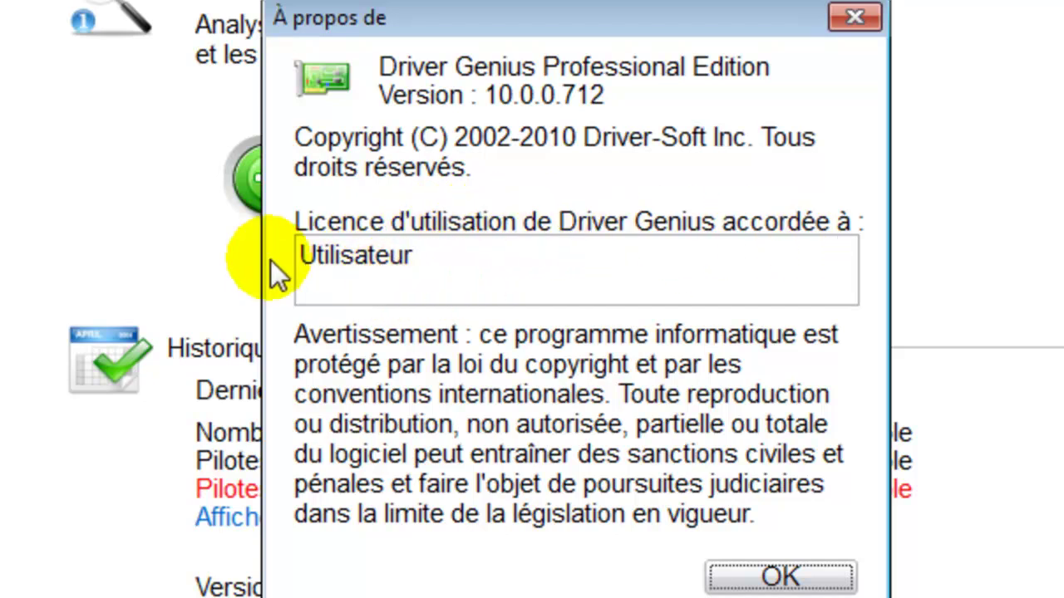
pyautogui.moveTo(689, 11)
pyautogui.mouseDown()
pyautogui.moveTo(560, 0)
pyautogui.moveTo(703, 0)
pyautogui.mouseUp()
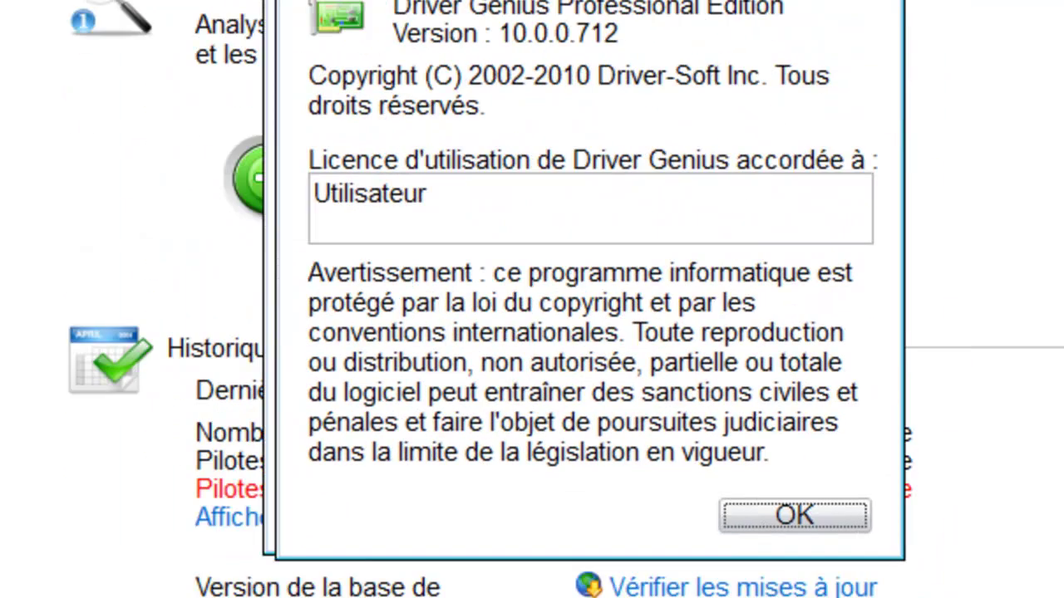
pyautogui.click(805, 517)
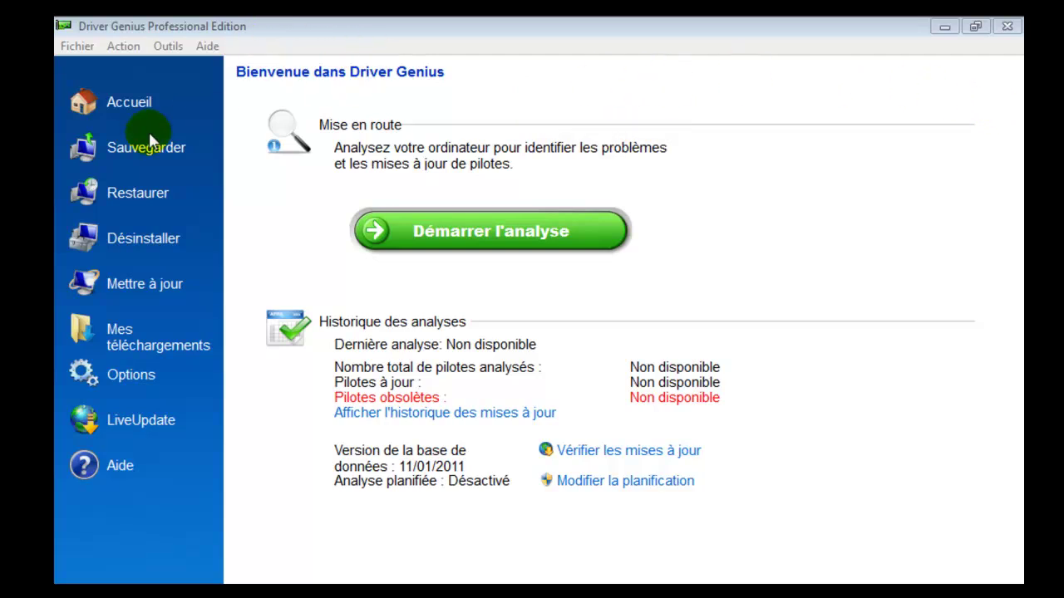
# - Run the driver update check with Microsoft Windows 7 as the target operating system and dismiss the result message
pyautogui.click(133, 157)
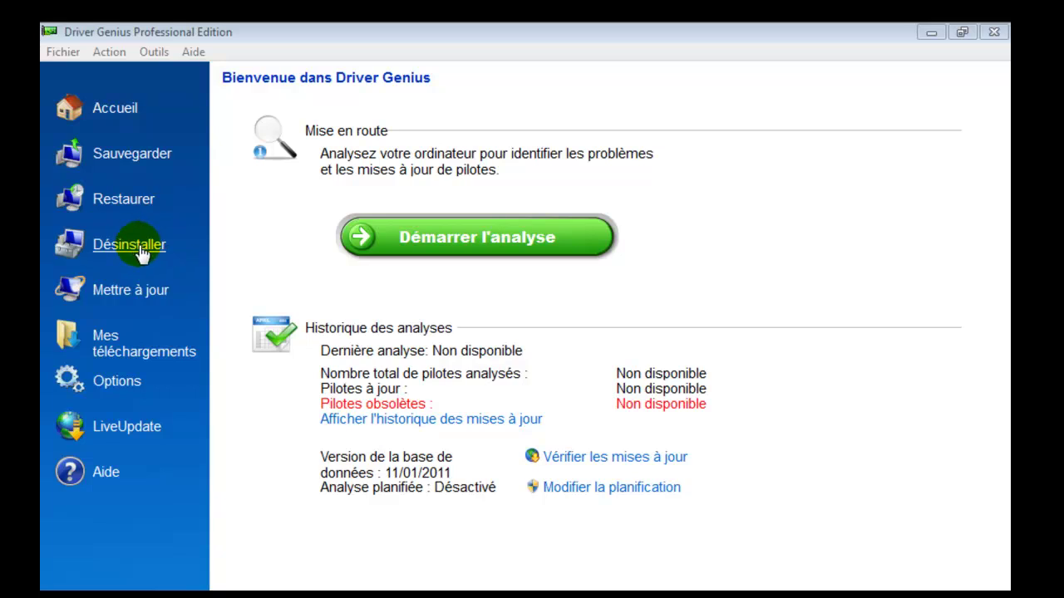
pyautogui.click(155, 300)
pyautogui.click(155, 300)
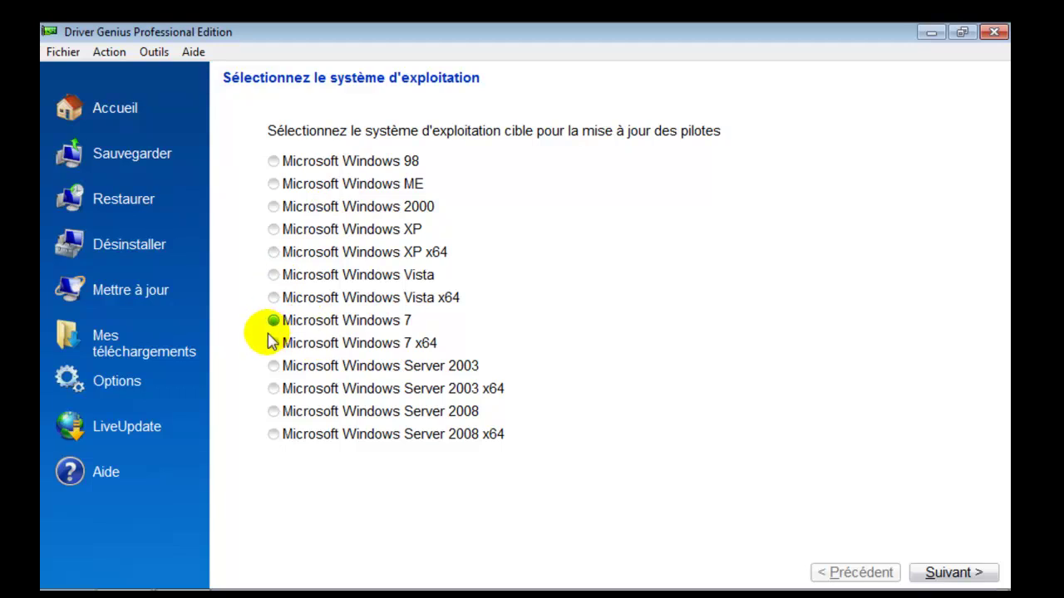
pyautogui.click(950, 574)
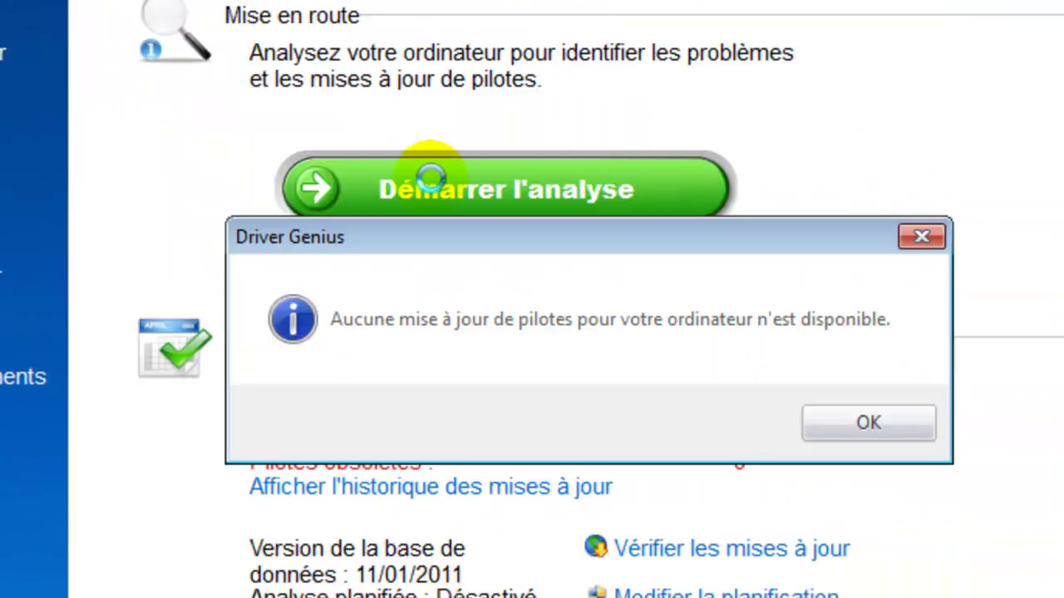
pyautogui.moveTo(449, 227); pyautogui.dragTo(300, 58)
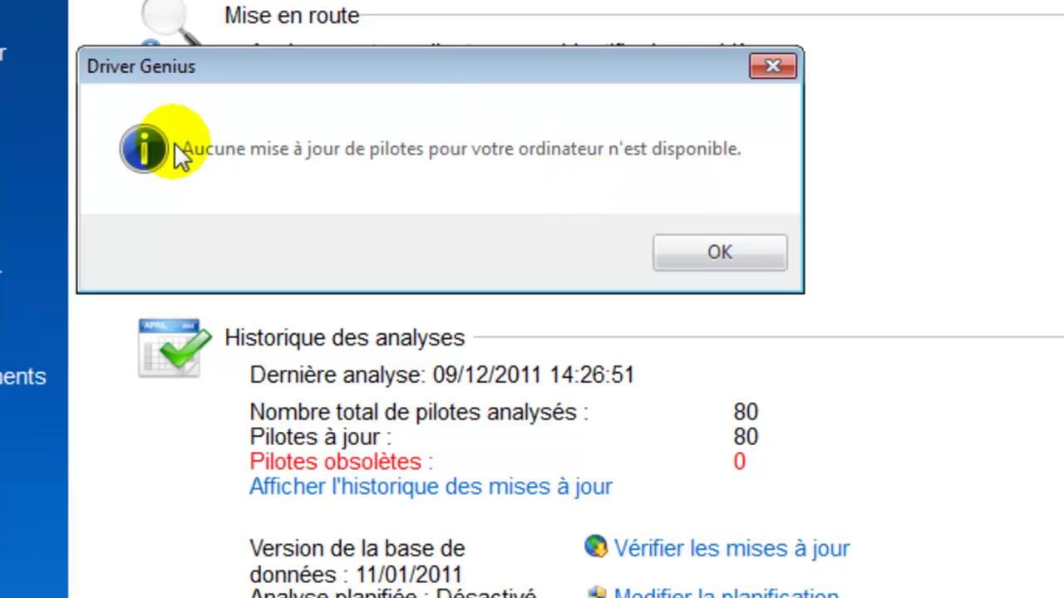
pyautogui.click(706, 255)
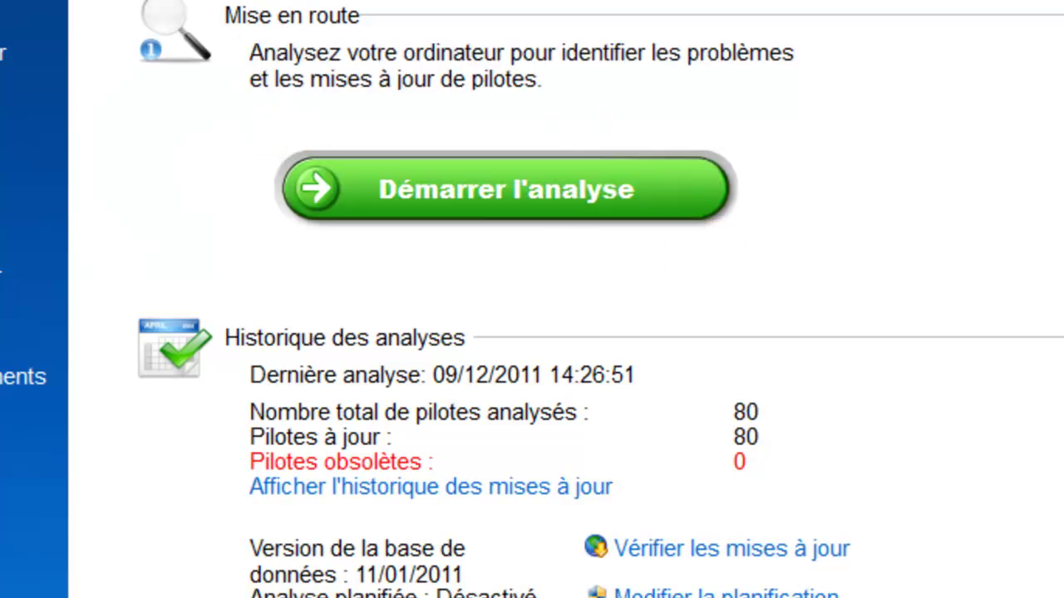